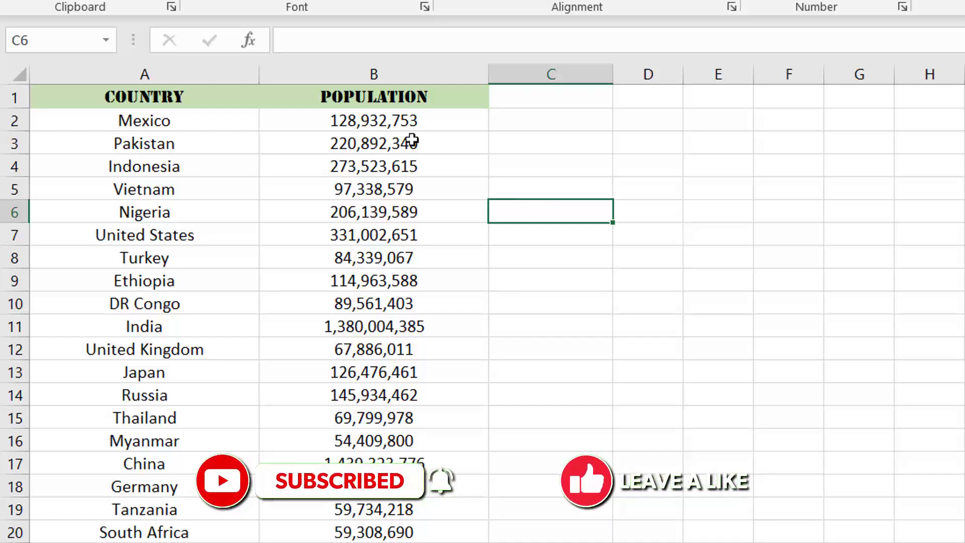
# - Sort the Country and Population columns A to Z by Country
pyautogui.moveTo(243, 73); pyautogui.dragTo(372, 74)
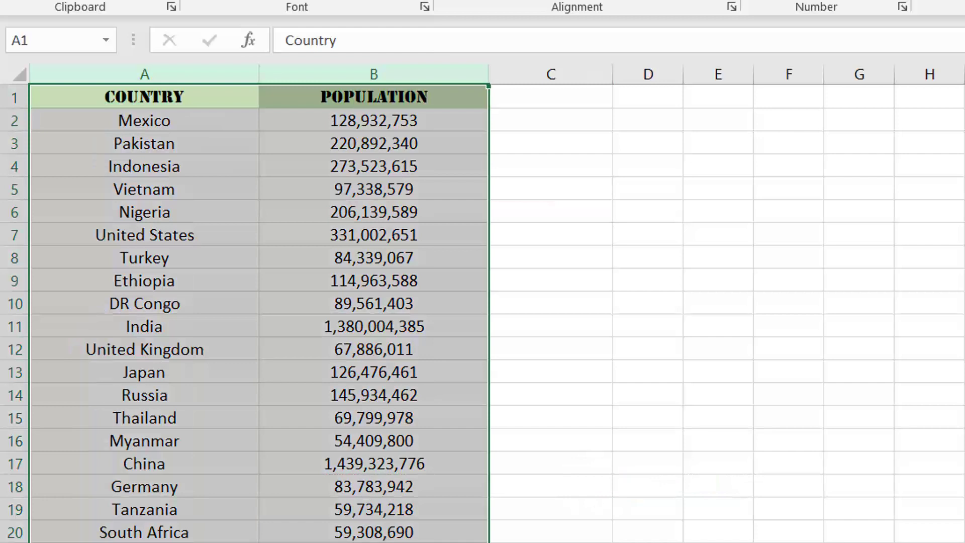
pyautogui.hotkey('alt', 'h')
pyautogui.press('s')
pyautogui.press('u')
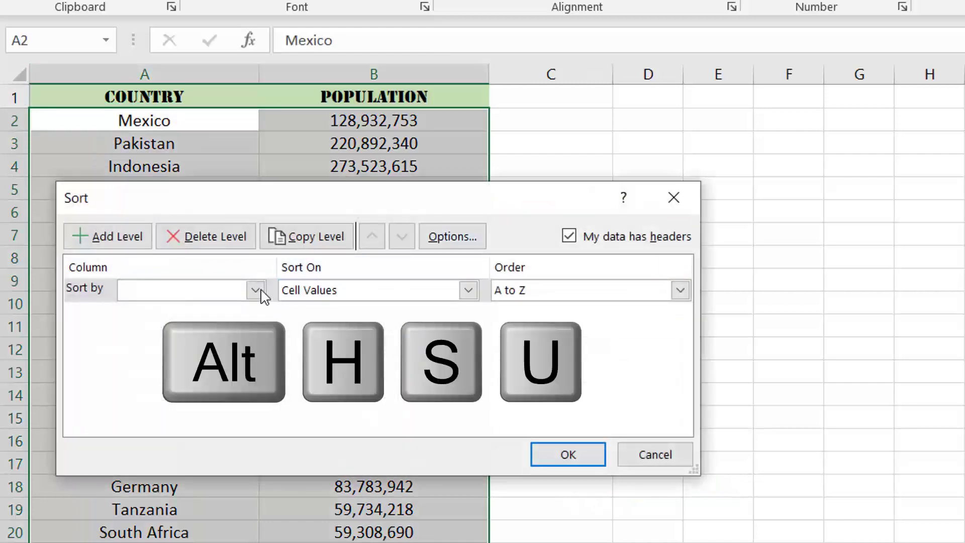
pyautogui.click(231, 291)
pyautogui.click(209, 310)
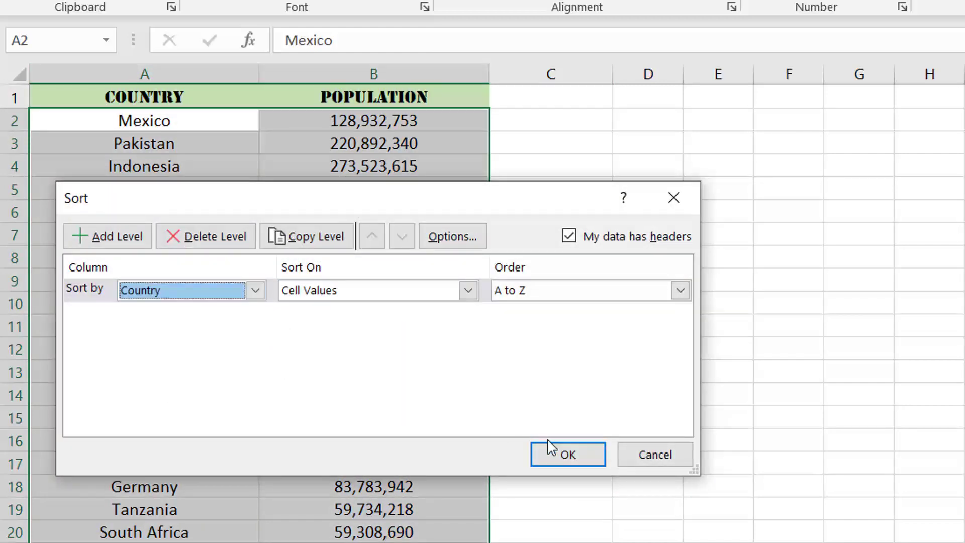
pyautogui.click(558, 453)
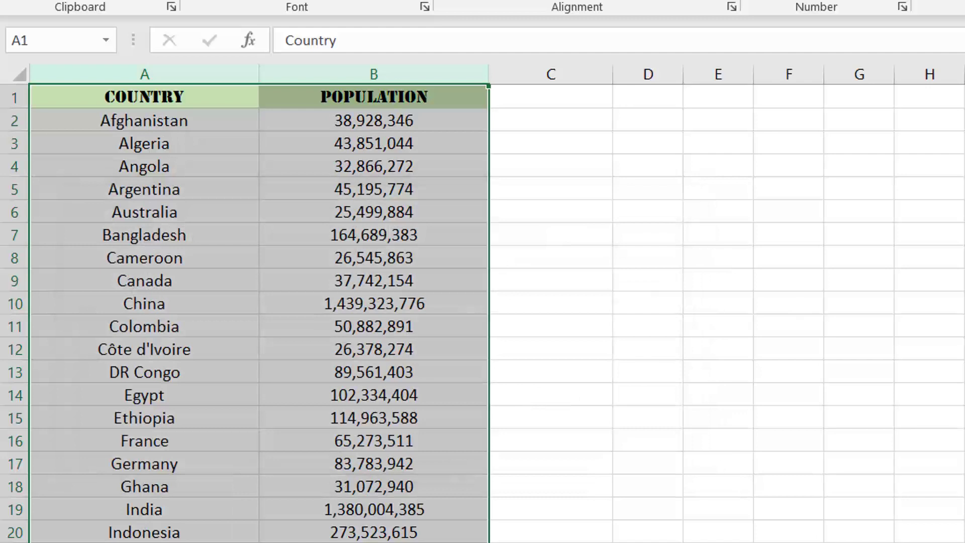
# - Cancel the reopened Sort dialog and undo the sort, restoring the original order
pyautogui.hotkey('alt', 'h')
pyautogui.press('s')
pyautogui.press('u')
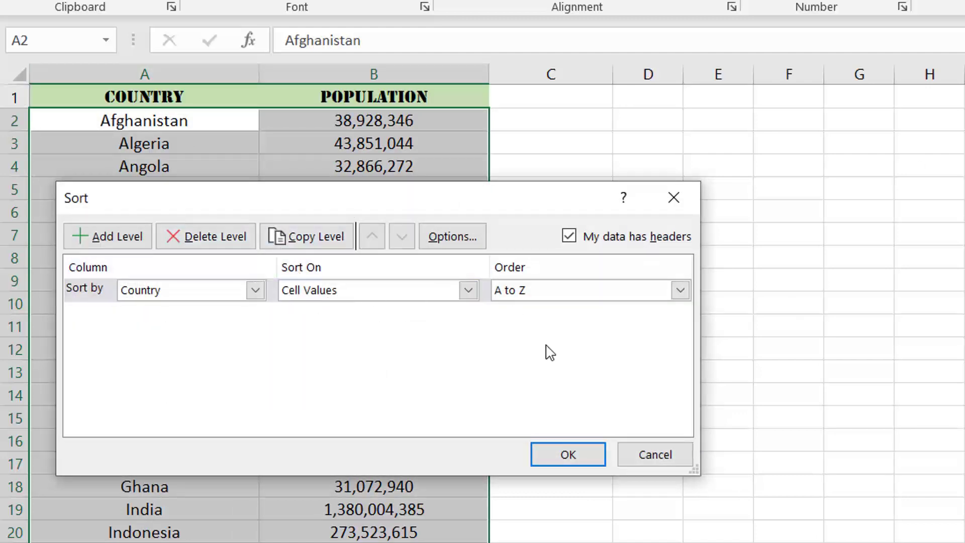
pyautogui.click(657, 463)
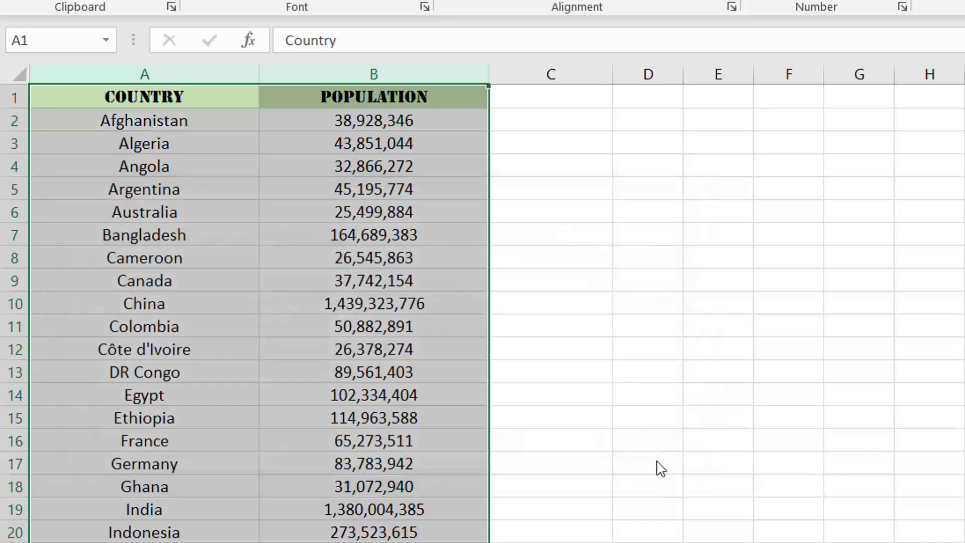
pyautogui.click(564, 201)
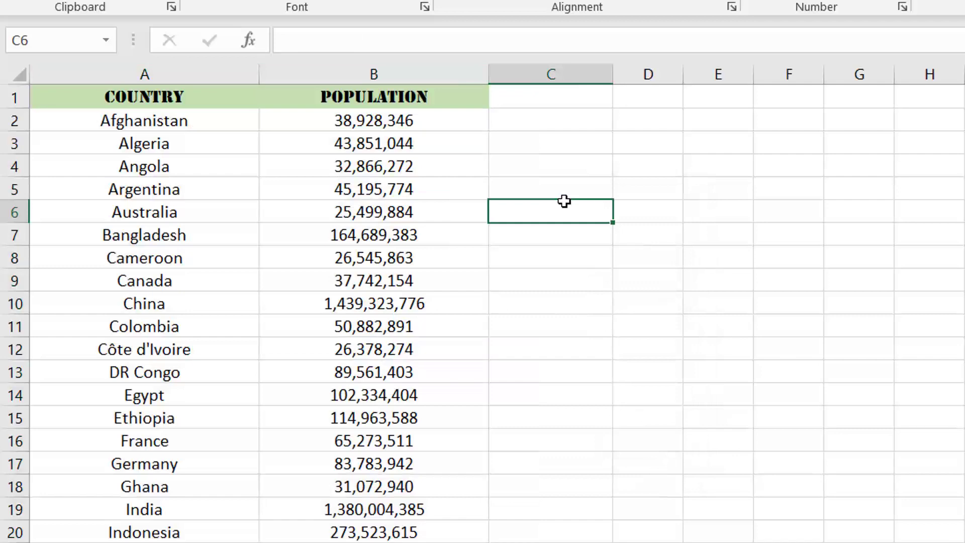
pyautogui.hotkey('ctrl', 'z')
pyautogui.click(564, 201)
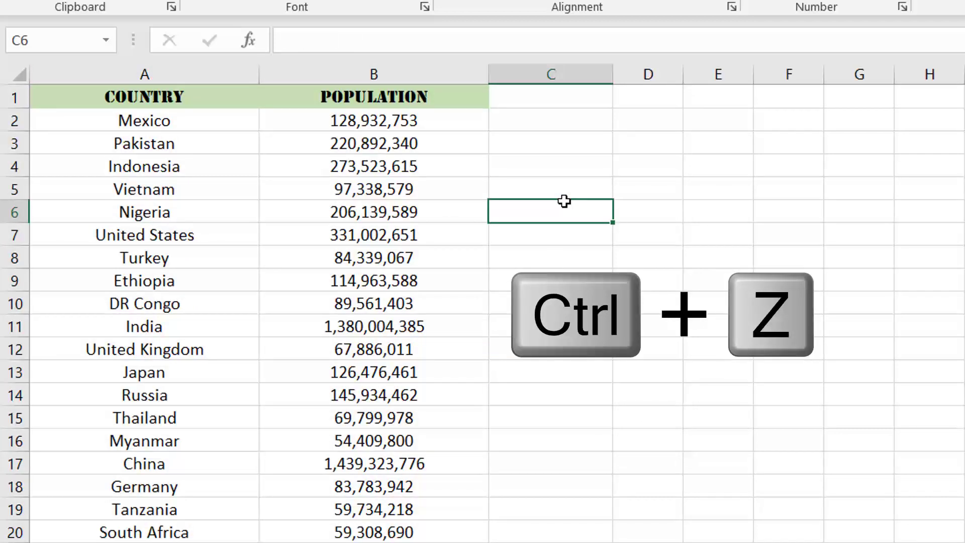
# - Re-select columns A:B and sort them A to Z by Country again
pyautogui.moveTo(236, 74); pyautogui.dragTo(308, 73)
pyautogui.hotkey('alt', 'h')
pyautogui.press('s')
pyautogui.press('u')
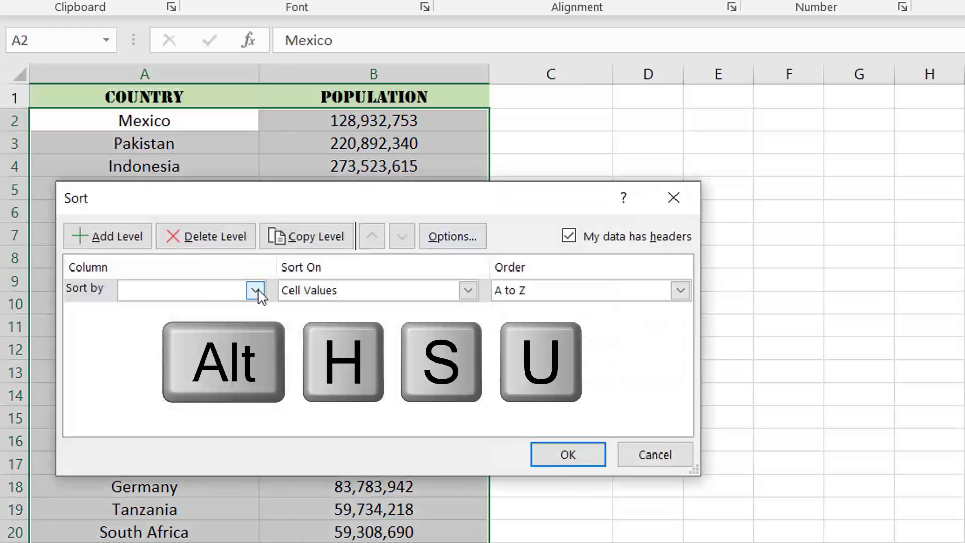
pyautogui.click(256, 290)
pyautogui.click(228, 307)
pyautogui.click(581, 457)
pyautogui.click(526, 269)
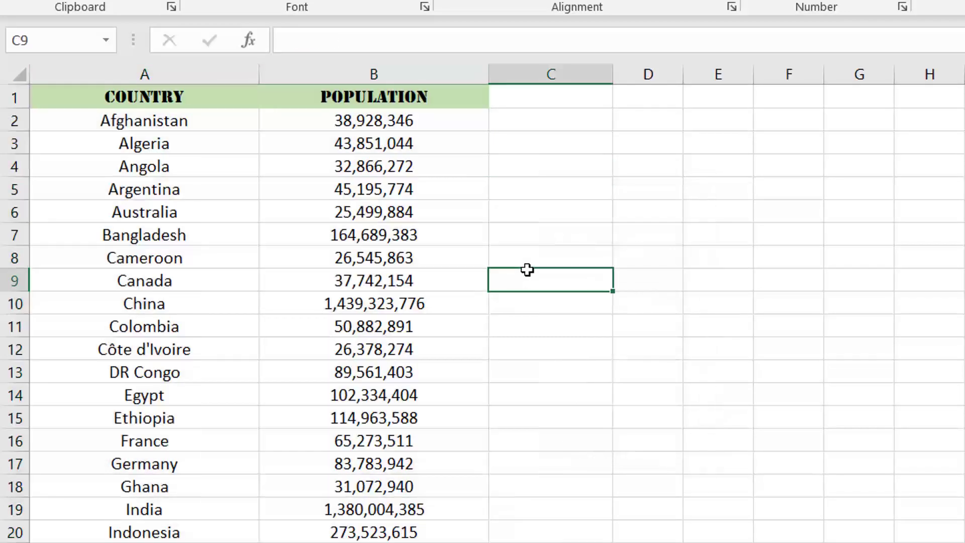
# - Save the sorted workbook as a new copy named 'Unsort Data 2'
pyautogui.hotkey('alt', 'f')
pyautogui.click(131, 196)
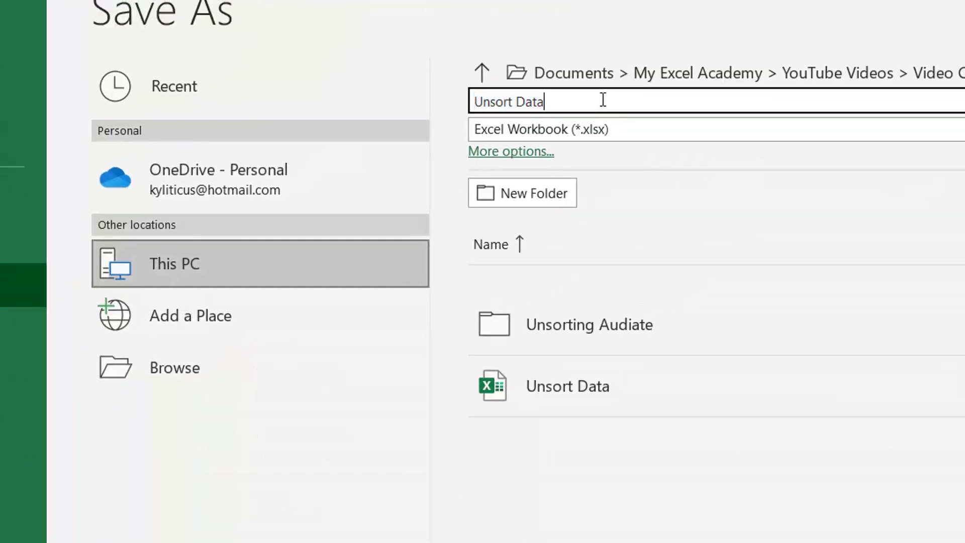
pyautogui.write('2')
pyautogui.press('Return')
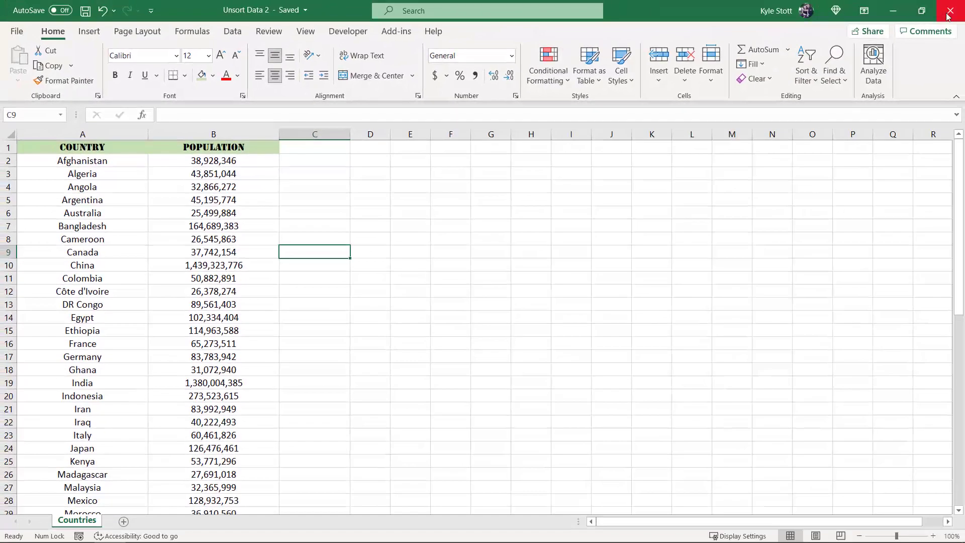
# - Close Excel, reopen Unsort Data 2 to confirm Afghanistan is first, then close it
pyautogui.click(948, 16)
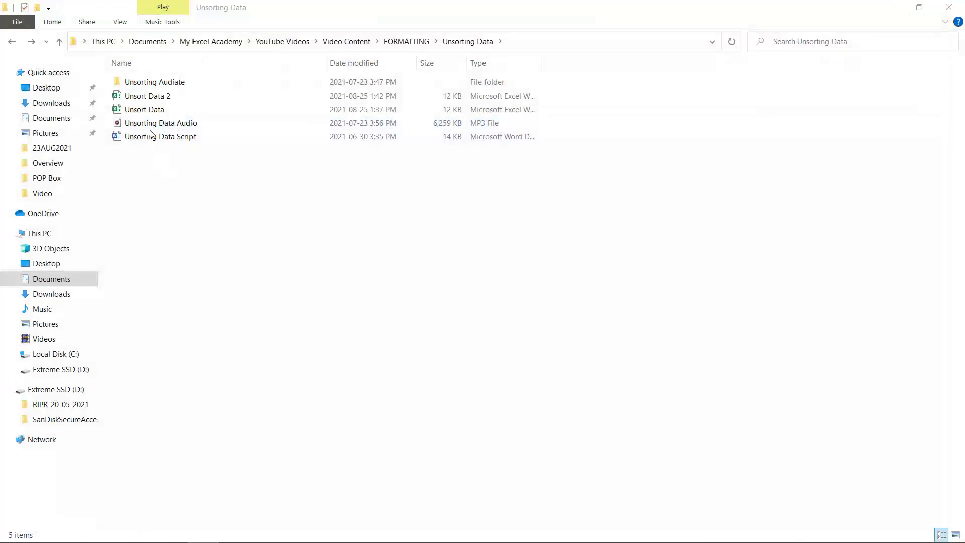
pyautogui.click(134, 96)
pyautogui.press('Return')
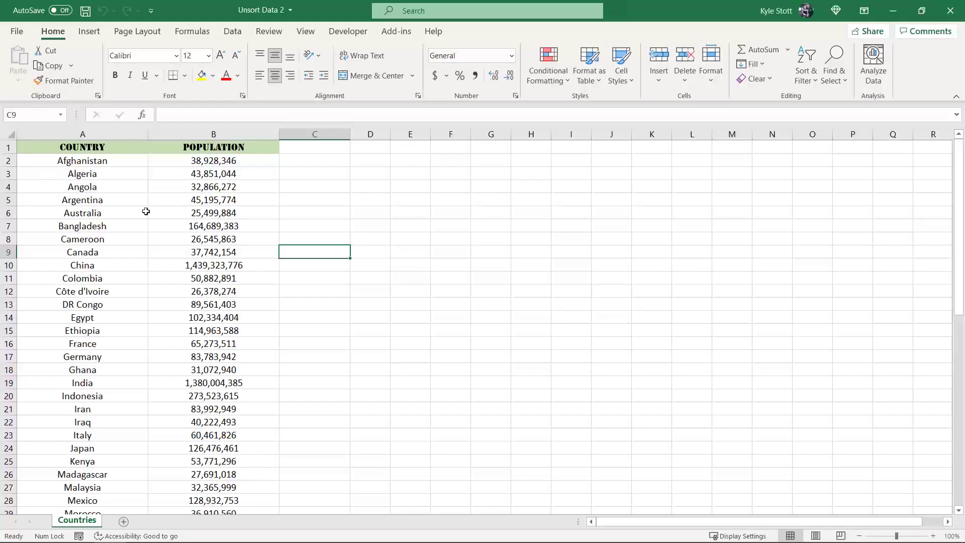
pyautogui.click(142, 183)
pyautogui.click(175, 170)
pyautogui.click(121, 161)
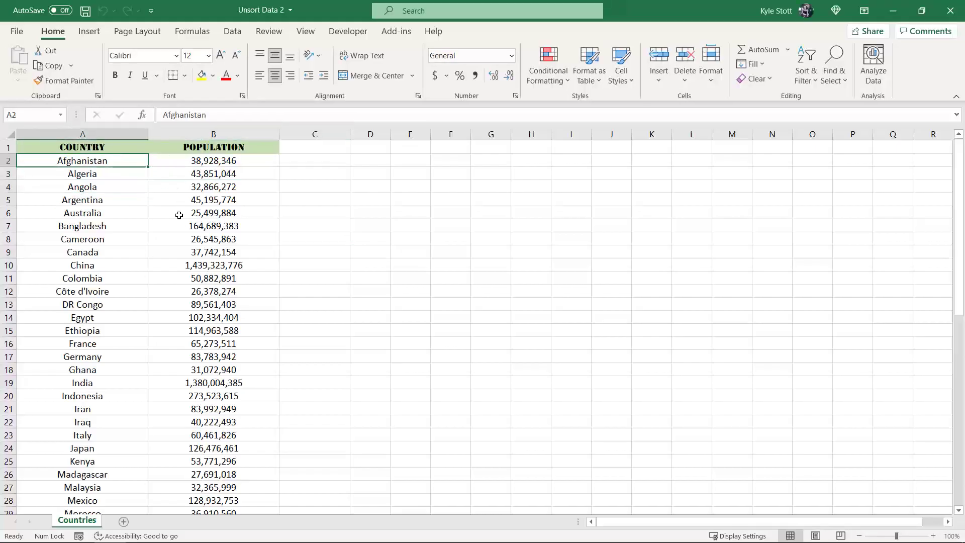
pyautogui.click(950, 10)
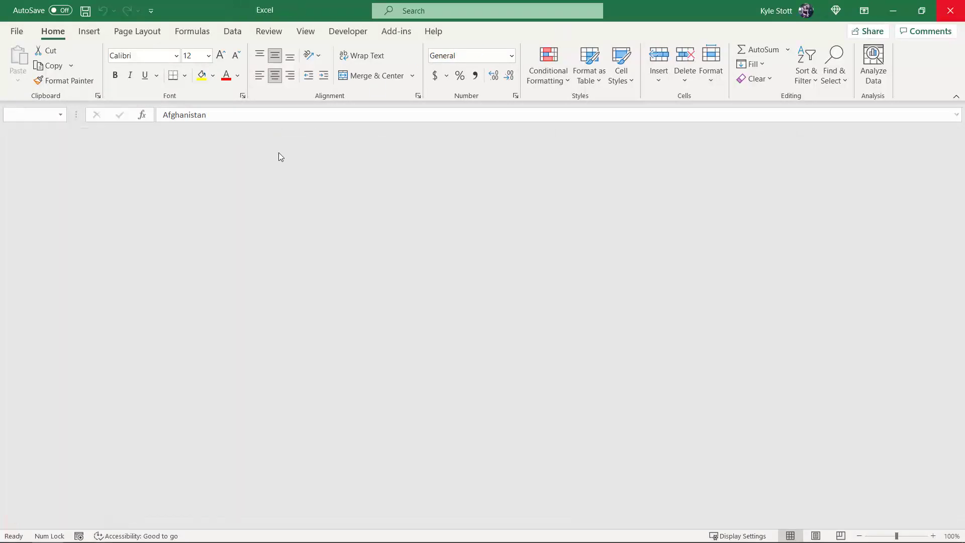
# - Open the original Unsort Data workbook from the file folder
pyautogui.click(168, 110)
pyautogui.press('Return')
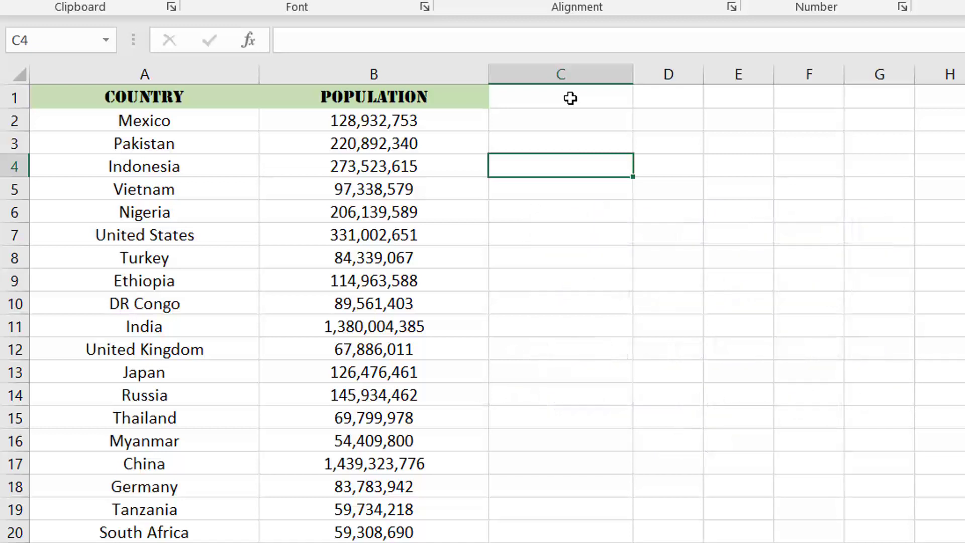
# - Enter 'helpercol' in C1 and give it the Population header's formatting
pyautogui.click(571, 98)
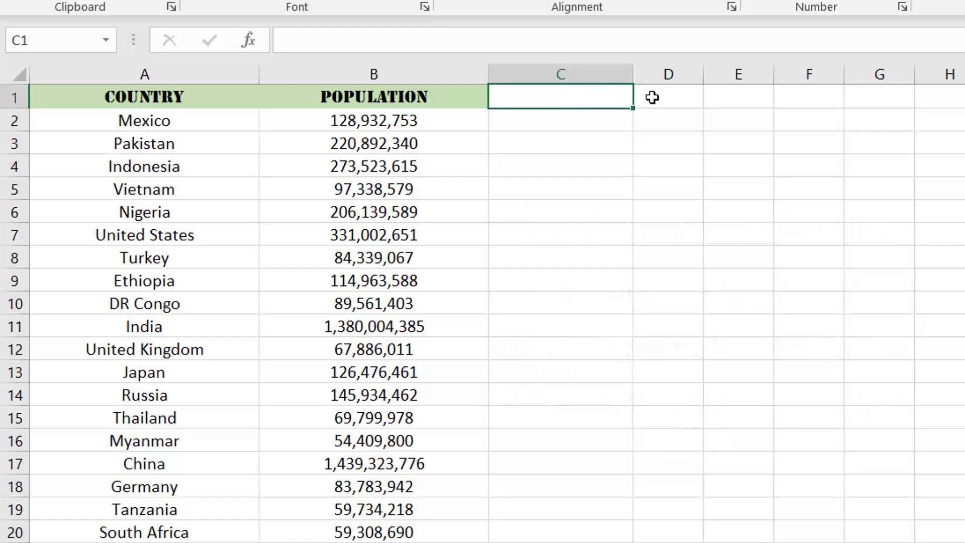
pyautogui.write('helpercol')
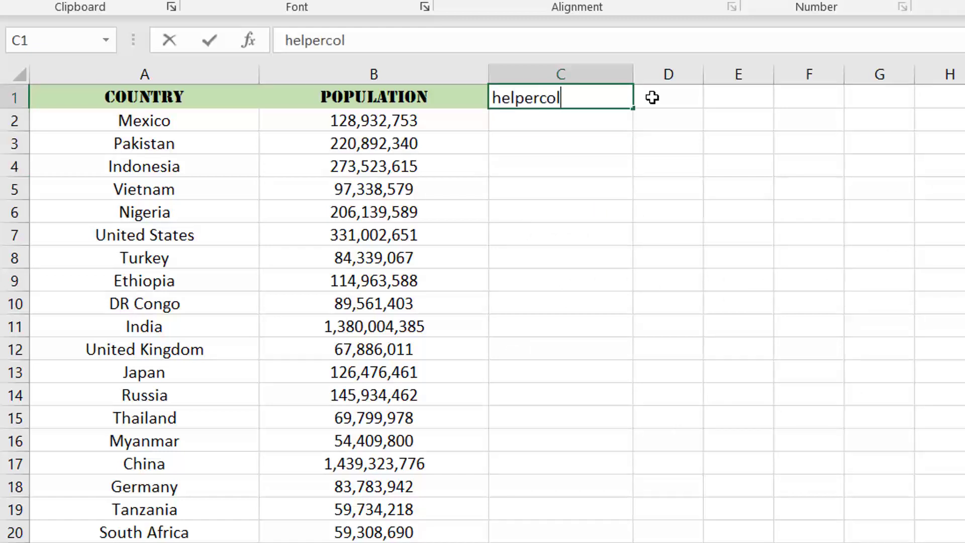
pyautogui.click(651, 98)
pyautogui.click(447, 95)
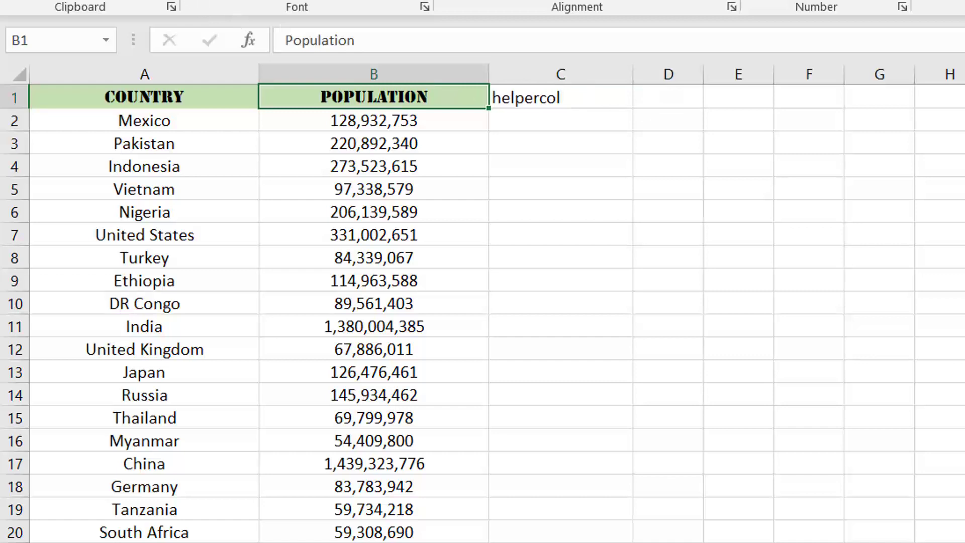
pyautogui.hotkey('alt', 'h')
pyautogui.press('f')
pyautogui.press('p')
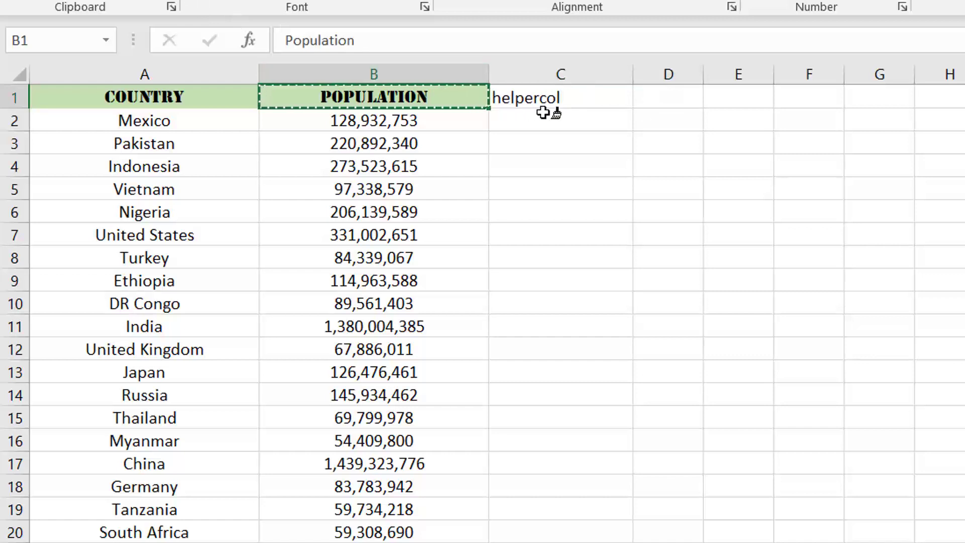
pyautogui.click(588, 101)
# - Enter 1 and 2 in C2:C3 and fill the numbering down all data rows
pyautogui.click(573, 121)
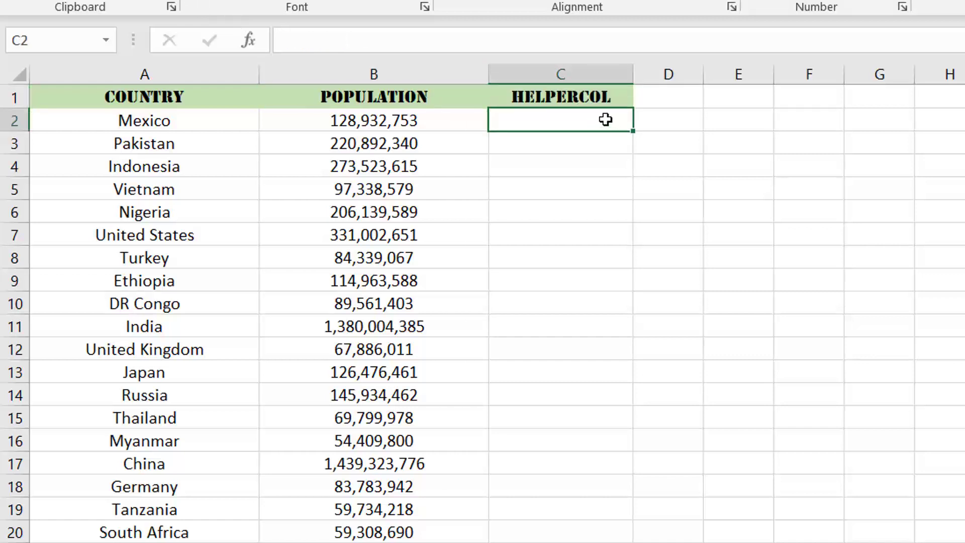
pyautogui.write('1')
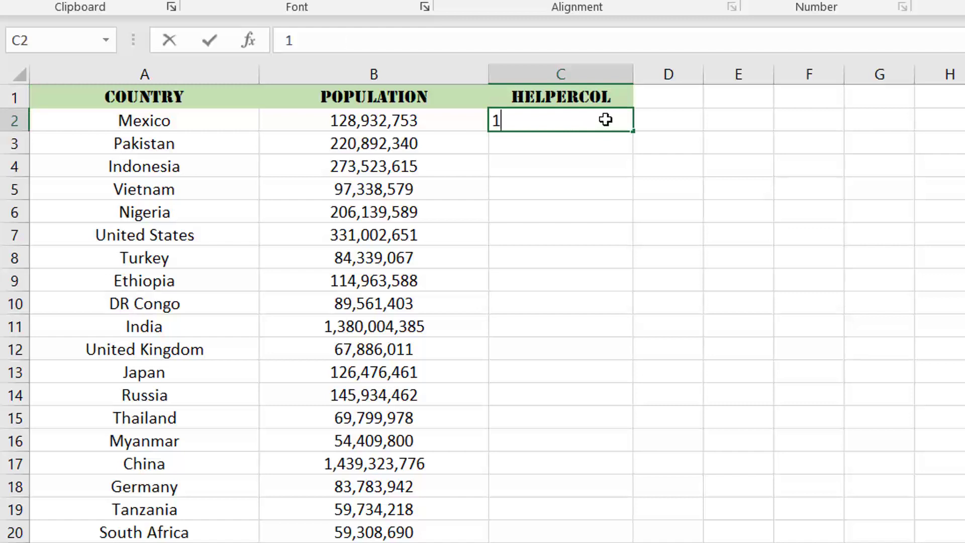
pyautogui.click(586, 146)
pyautogui.write('2')
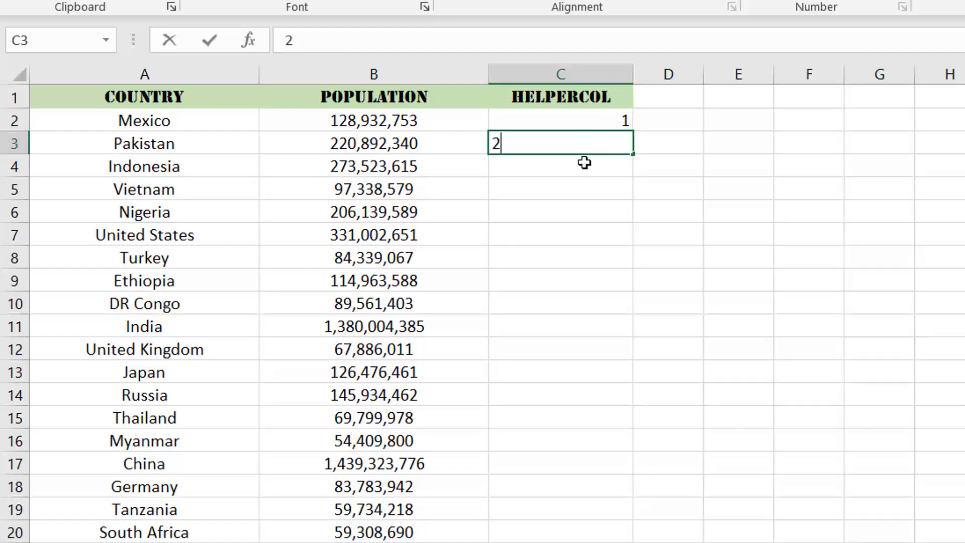
pyautogui.press('Return')
pyautogui.moveTo(610, 122); pyautogui.dragTo(608, 141)
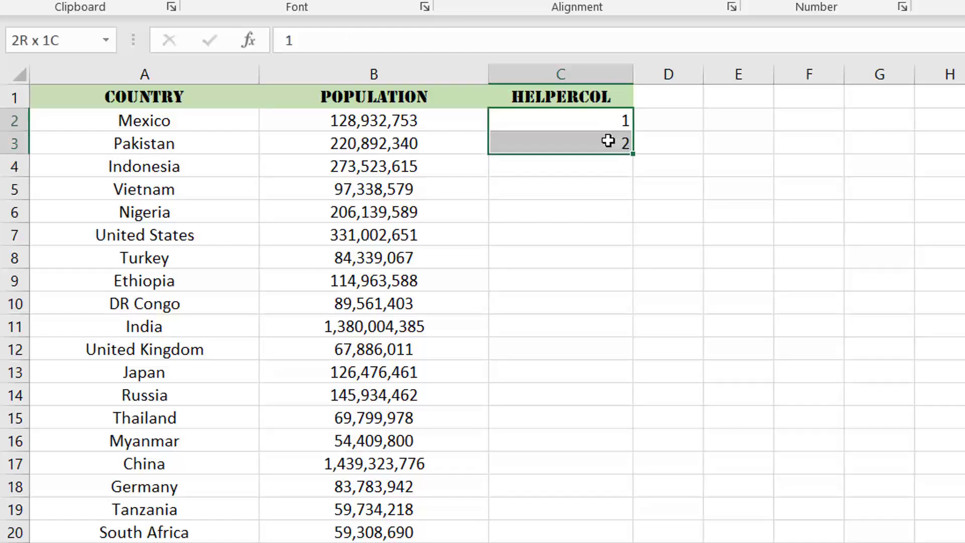
pyautogui.doubleClick(634, 154)
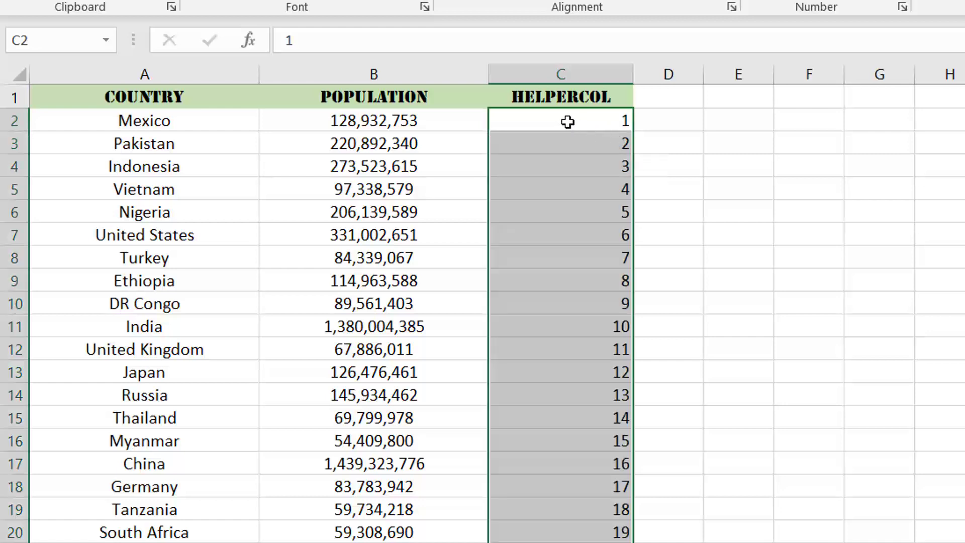
pyautogui.click(568, 122)
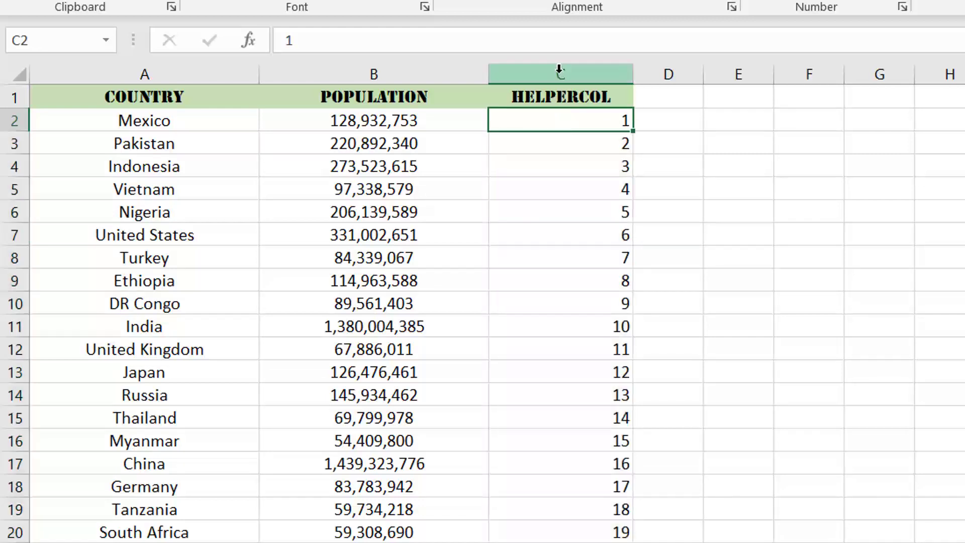
# - Centre-align the numbers in helper column C
pyautogui.click(559, 71)
pyautogui.hotkey('alt', 'h')
pyautogui.press('a')
pyautogui.press('c')
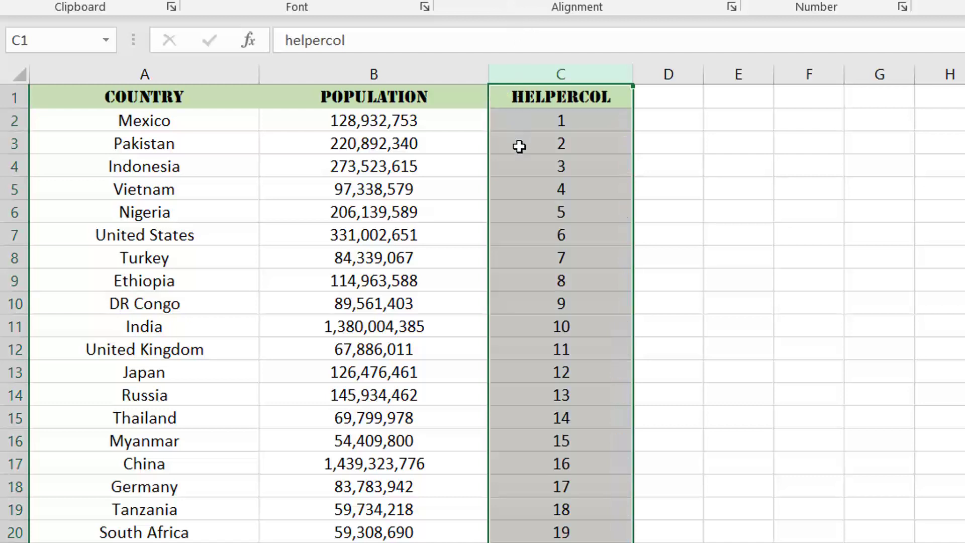
pyautogui.click(526, 122)
# - Sort columns A:C alphabetically by Country, A to Z
pyautogui.moveTo(235, 73); pyautogui.dragTo(553, 72)
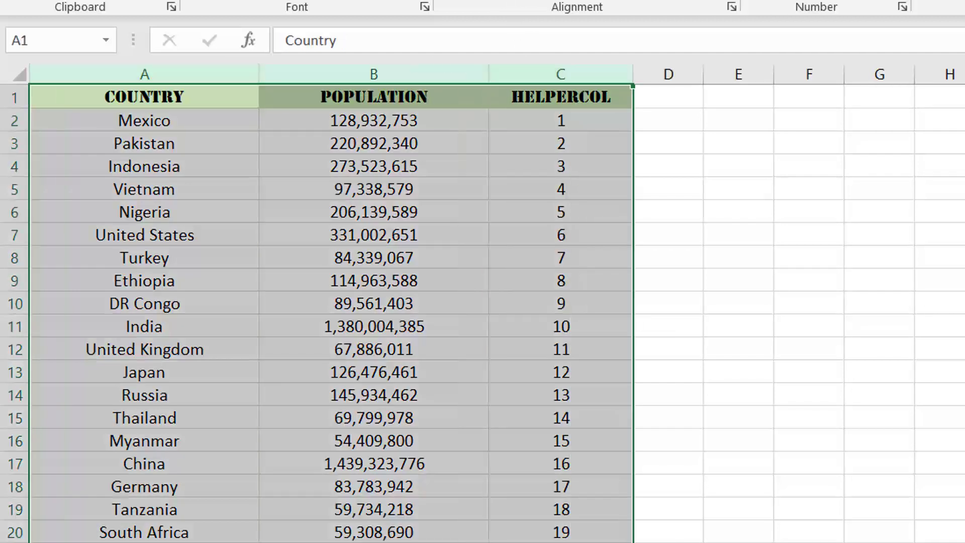
pyautogui.hotkey('alt', 'h')
pyautogui.press('s')
pyautogui.press('u')
pyautogui.click(255, 290)
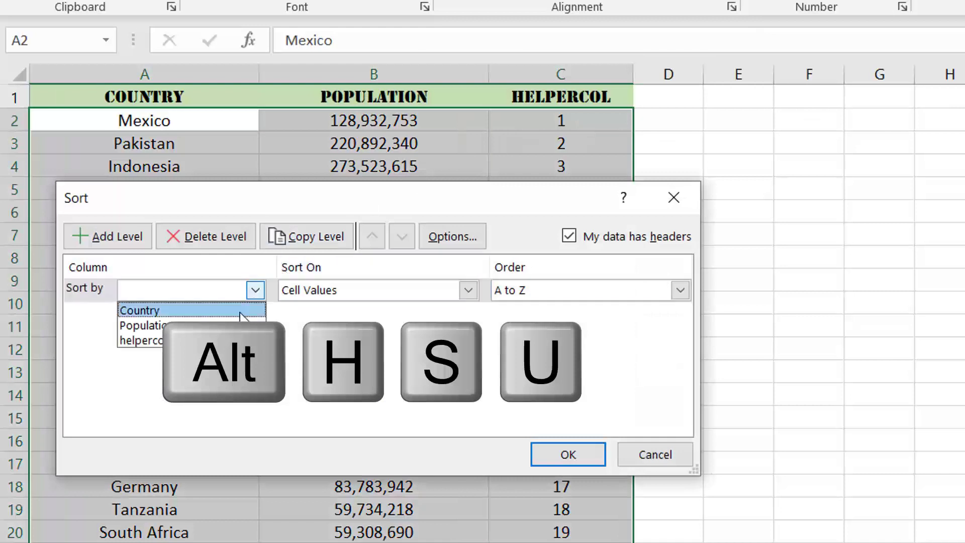
pyautogui.click(242, 310)
pyautogui.click(570, 457)
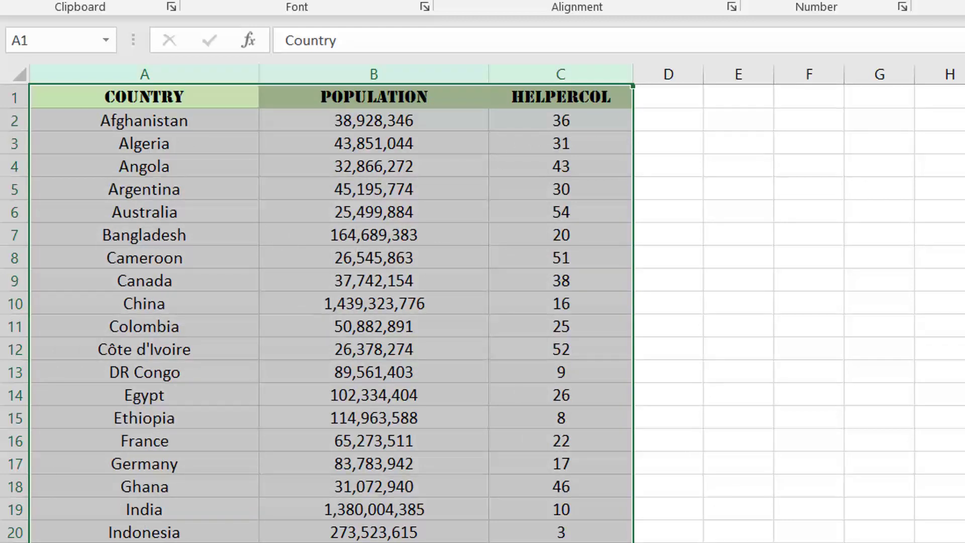
# - Sort by helpercol smallest to largest to restore the original order
pyautogui.hotkey('alt', 'h')
pyautogui.press('s')
pyautogui.press('u')
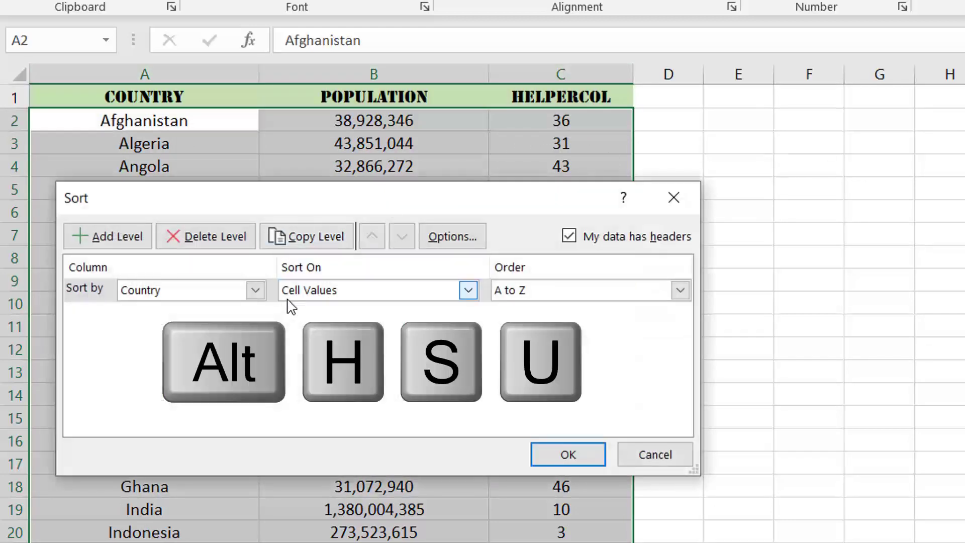
pyautogui.click(255, 290)
pyautogui.click(237, 340)
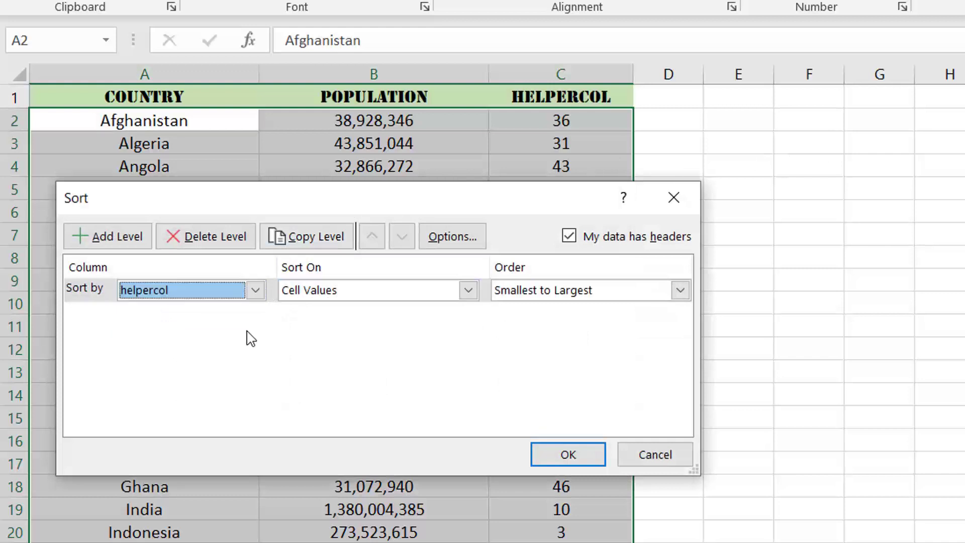
pyautogui.click(547, 460)
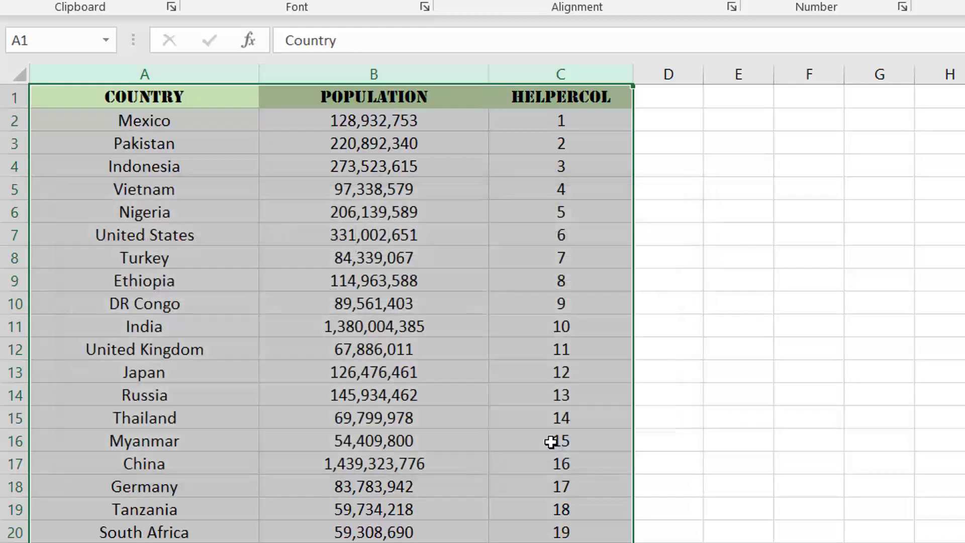
# - Hide the HELPERCOL column C
pyautogui.click(519, 121)
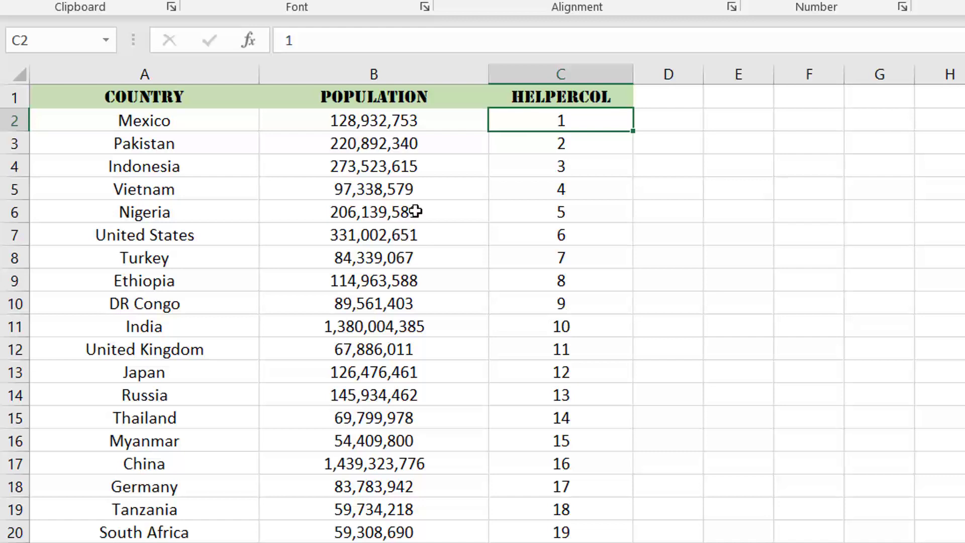
pyautogui.rightClick(526, 76)
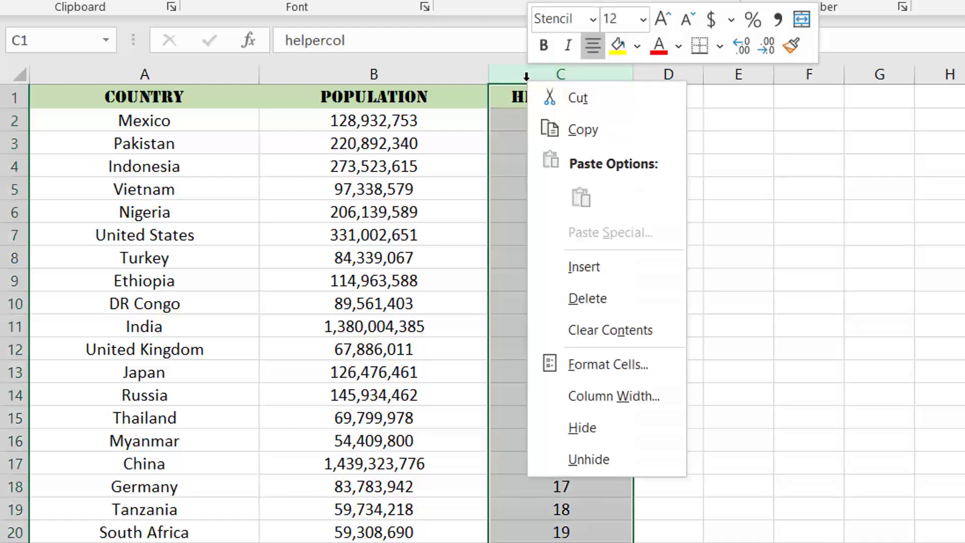
pyautogui.press('Escape')
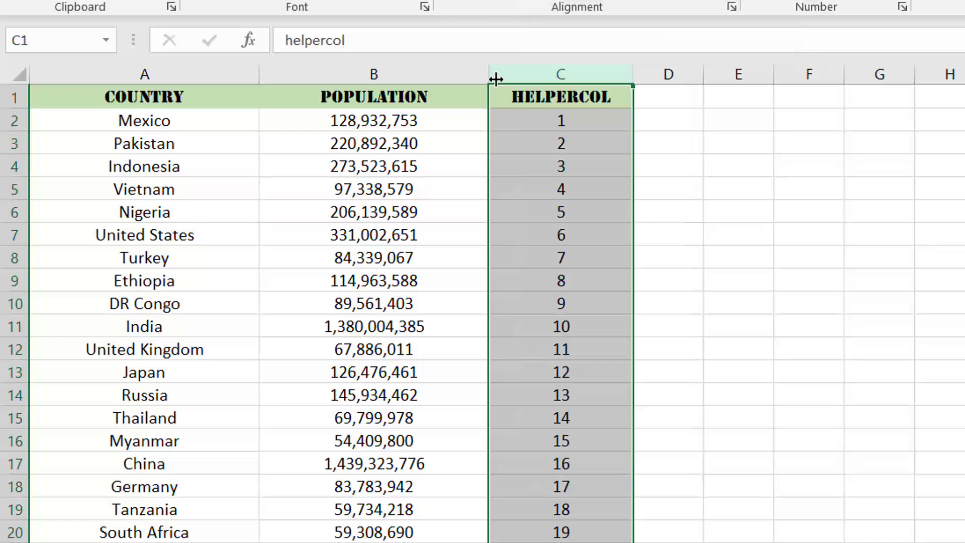
pyautogui.rightClick(532, 71)
pyautogui.click(611, 413)
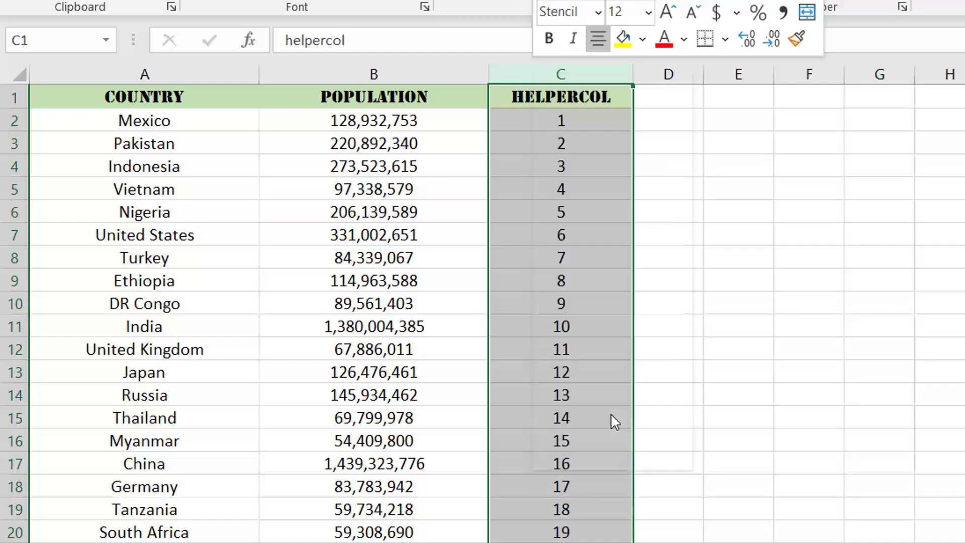
# - Select the Country and Population columns and open the Sort dialog's Sort by list
pyautogui.moveTo(216, 71); pyautogui.dragTo(501, 75)
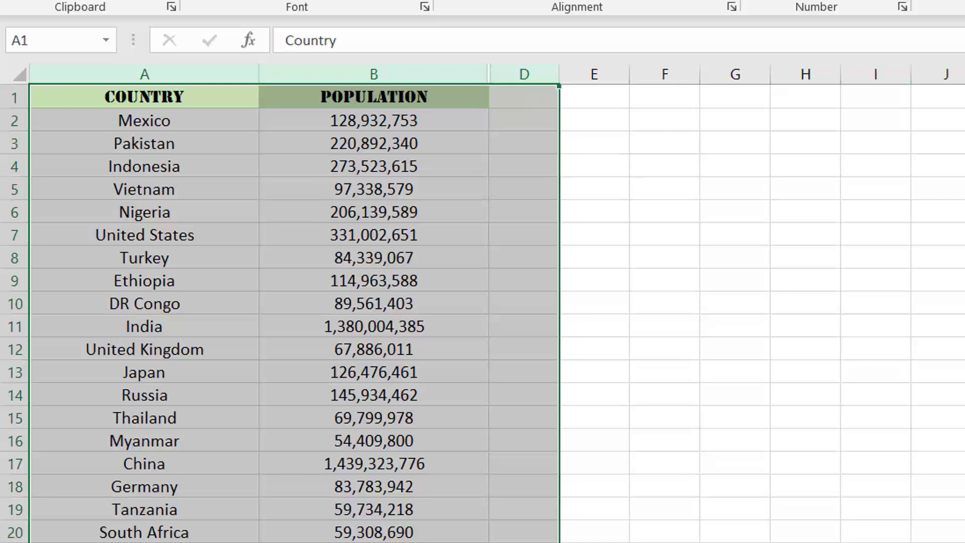
pyautogui.hotkey('alt', 'h')
pyautogui.press('s')
pyautogui.press('u')
pyautogui.click(256, 290)
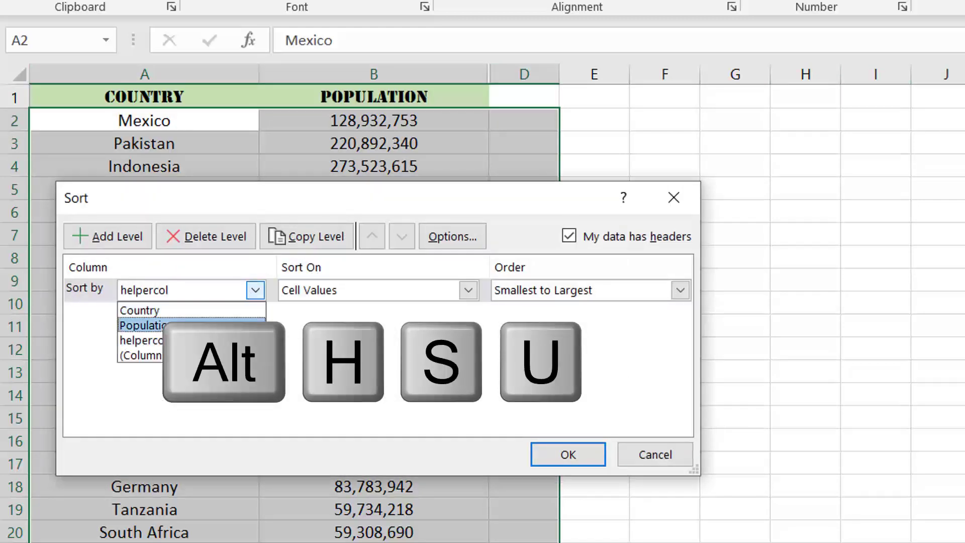